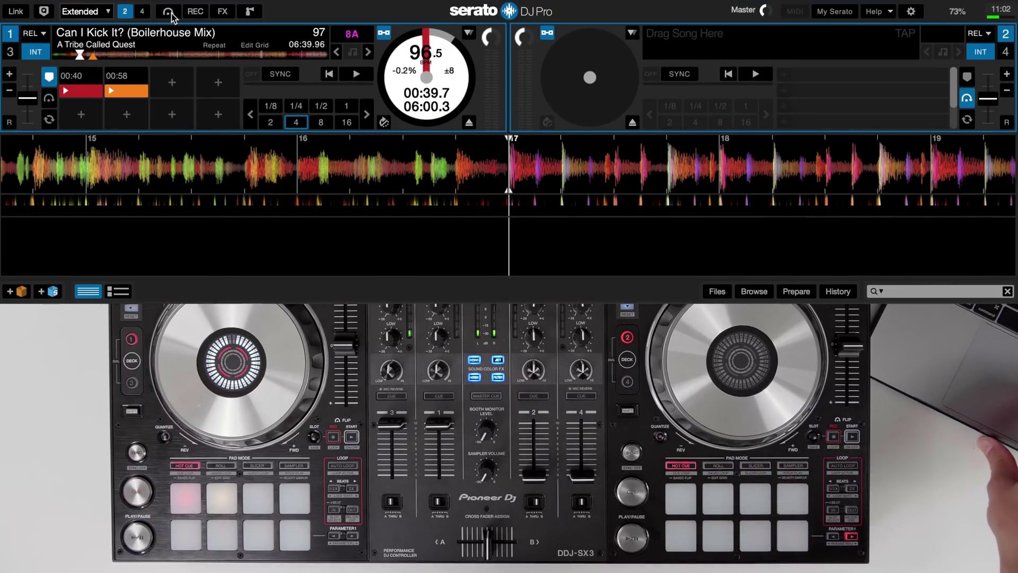
Show the Flip recording controls, then check and close the Setup preferences
{"action": "left_click", "coordinate": [168, 11]}
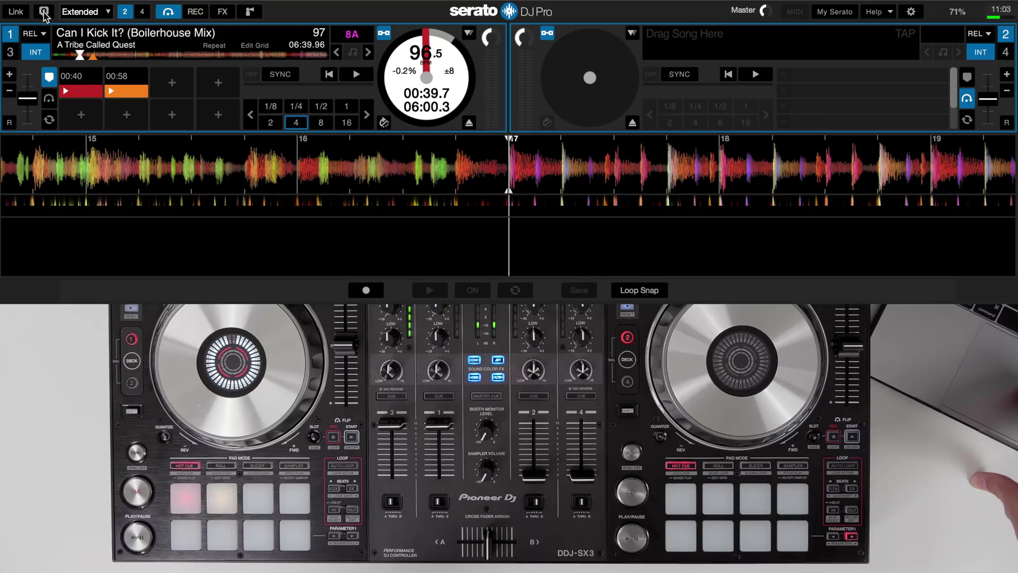
{"action": "left_click", "coordinate": [912, 11]}
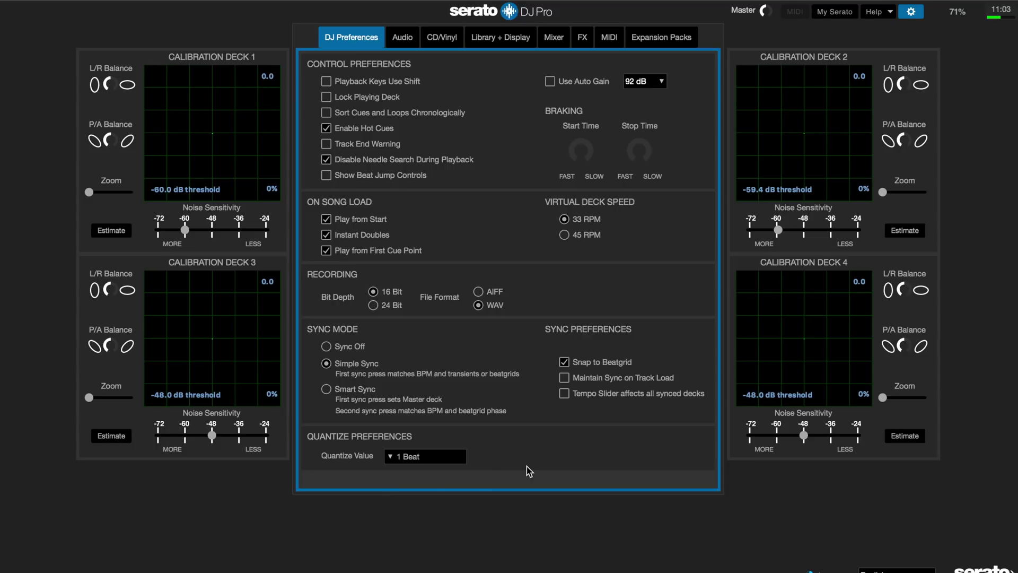
{"action": "left_click", "coordinate": [911, 12]}
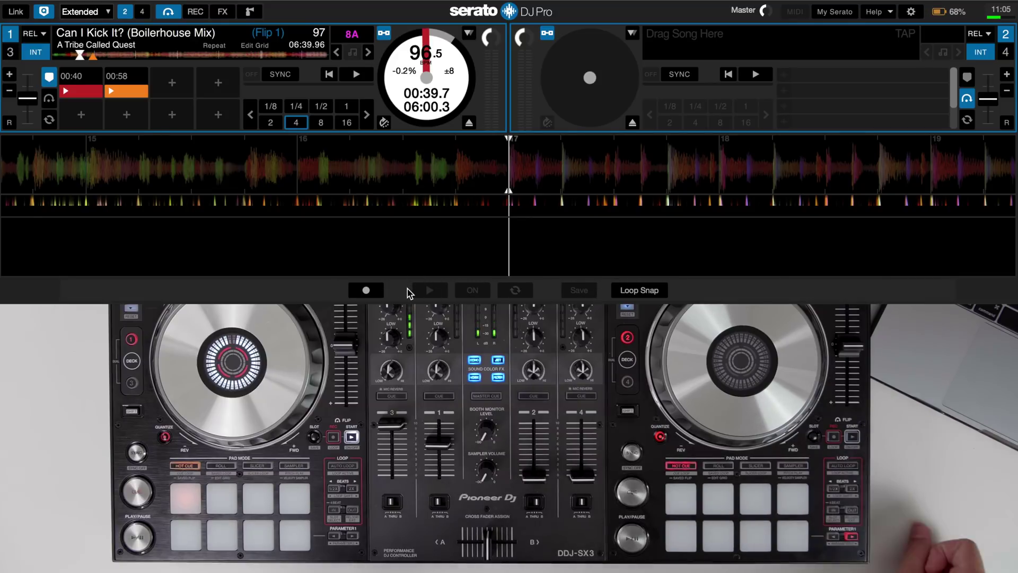
Show deck 1's saved Flips and confirm the new Flip name 'Intro'
{"action": "left_click", "coordinate": [50, 101]}
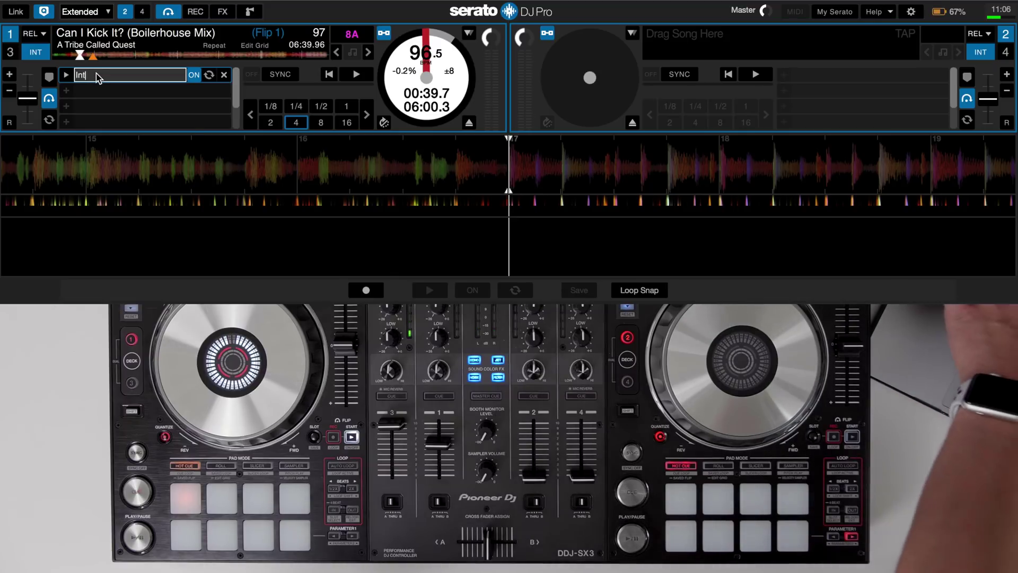
{"action": "type", "text": "Intro"}
{"action": "key", "text": "Return"}
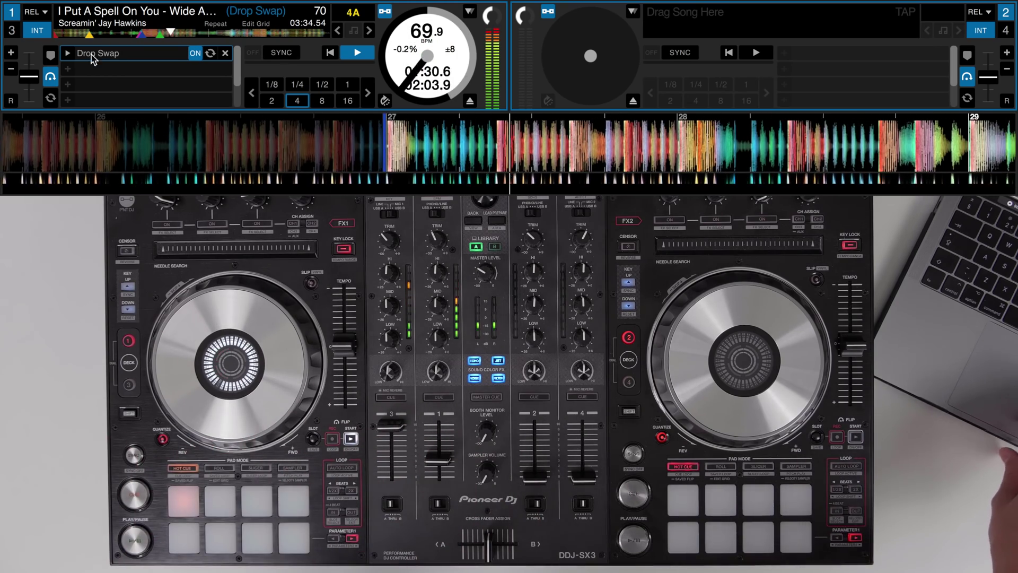
Jump deck 1 playback back to about 01:23, then to 01:09
{"action": "left_click", "coordinate": [161, 34]}
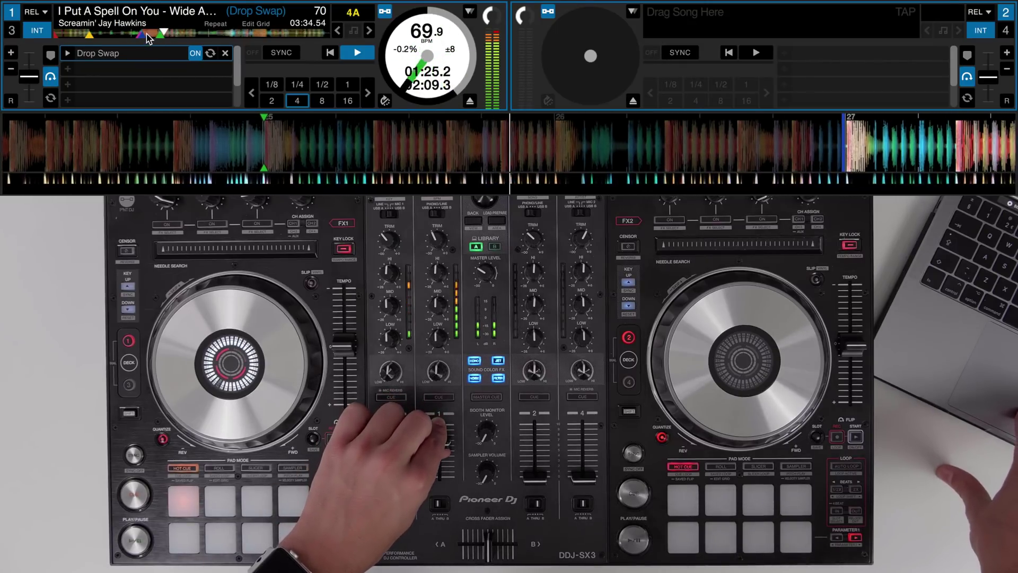
{"action": "left_click", "coordinate": [146, 34]}
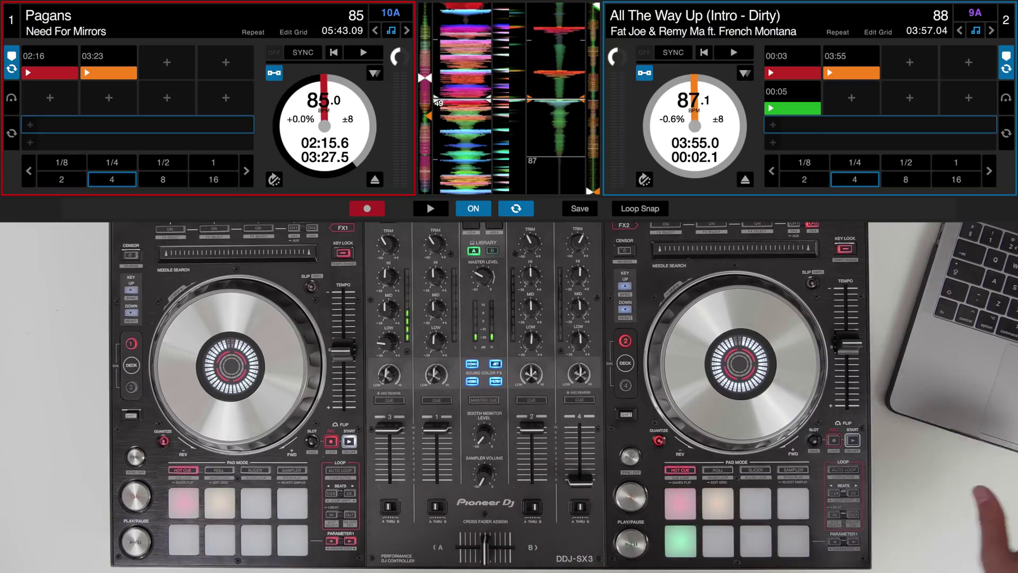
Turn on Loop Snap in the Flip panel
{"action": "left_click", "coordinate": [634, 212]}
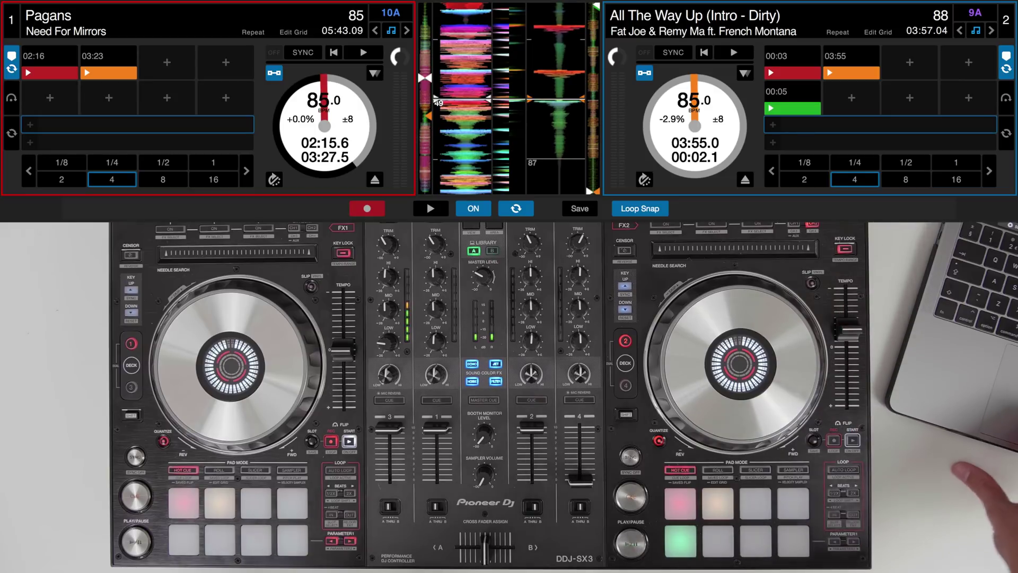
{"action": "left_click", "coordinate": [911, 10]}
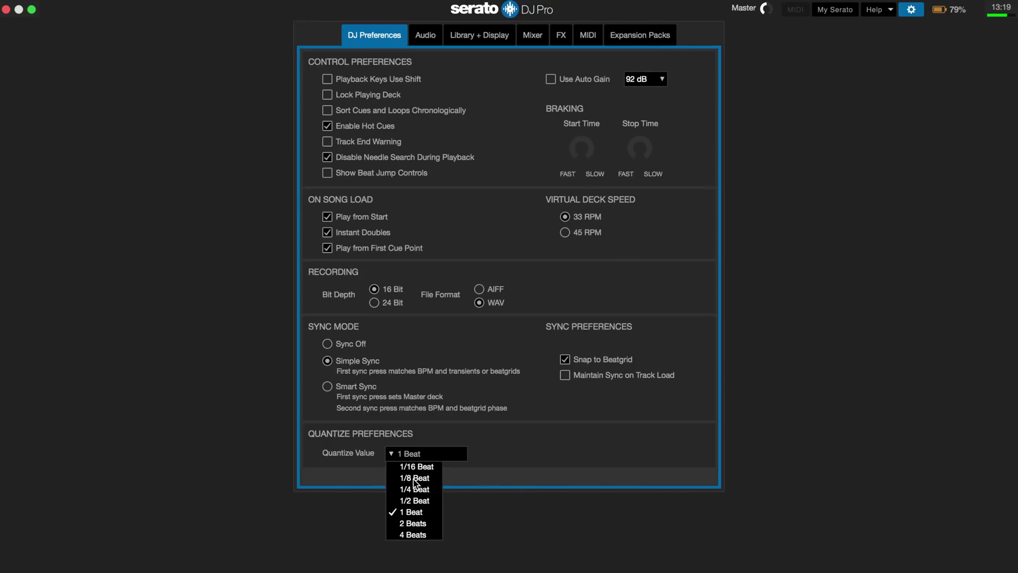
{"action": "left_click", "coordinate": [410, 453]}
{"action": "left_click", "coordinate": [408, 455]}
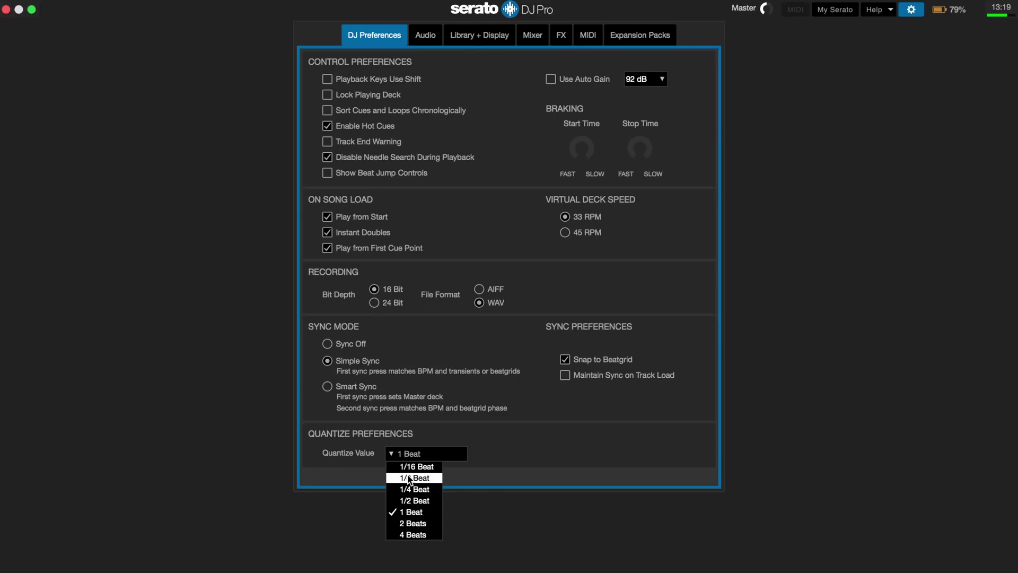
{"action": "left_click", "coordinate": [912, 9]}
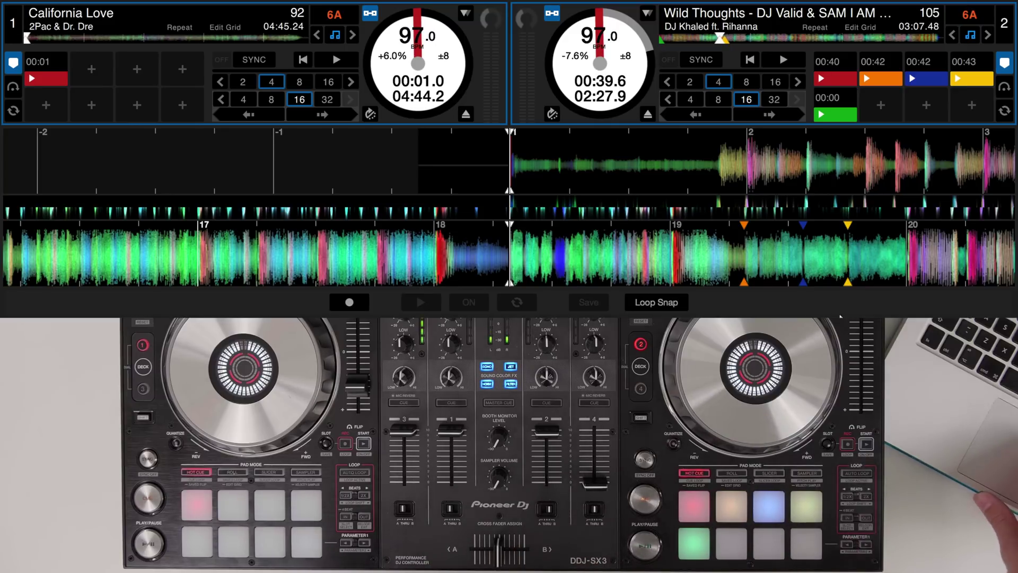
Jump Wild Thoughts on deck 2 to near its end
{"action": "left_click_drag", "start_coordinate": [932, 40], "coordinate": [947, 41]}
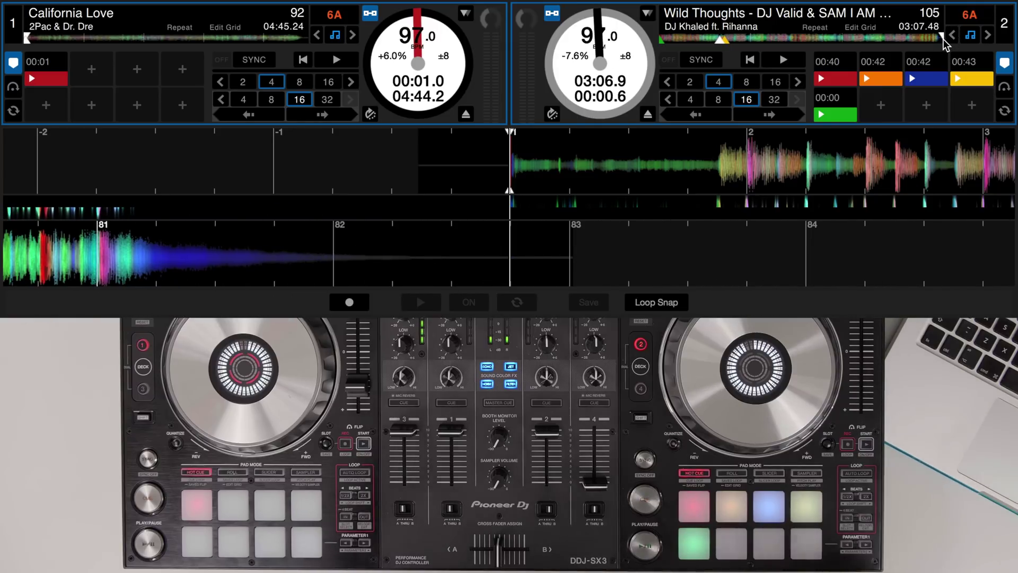